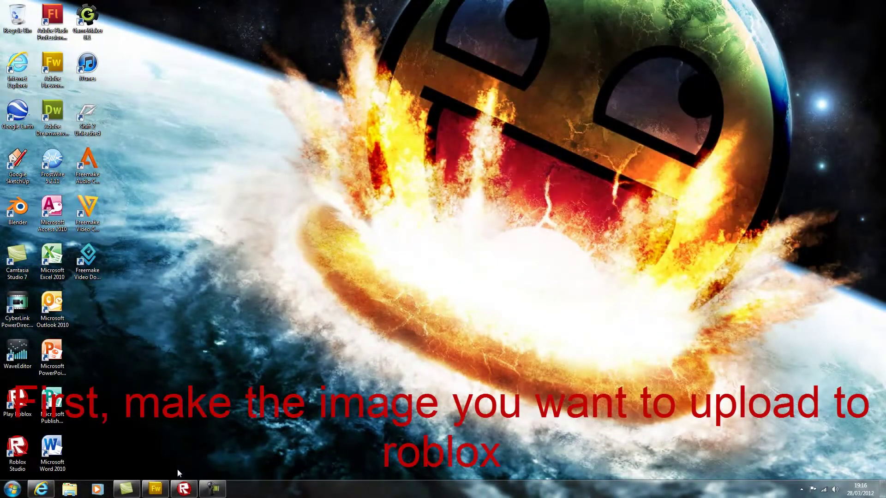
- Create a new Fireworks PNG document 585 pixels wide by 559 pixels high
left_click(156, 488)
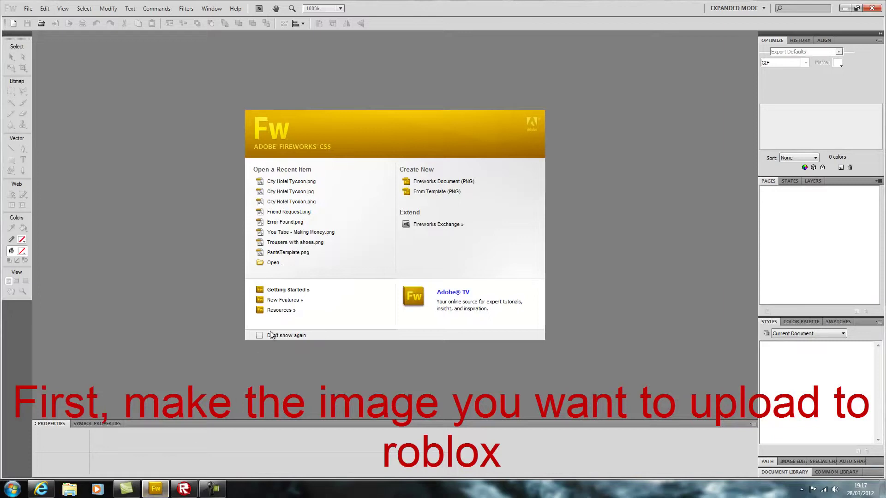
left_click(464, 182)
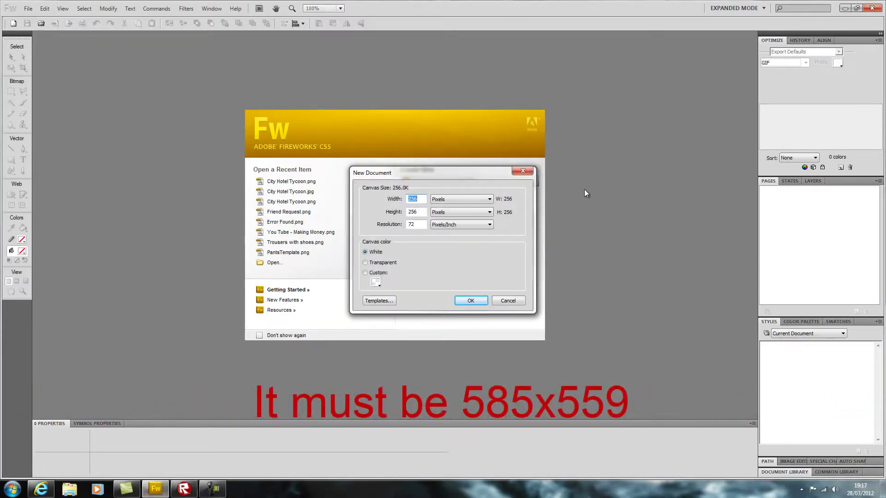
type("585")
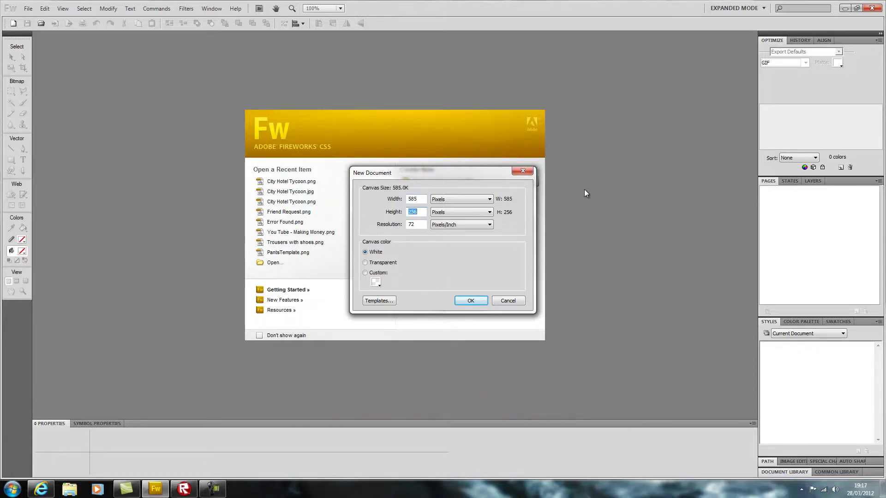
key("Tab")
type("5")
left_click(471, 300)
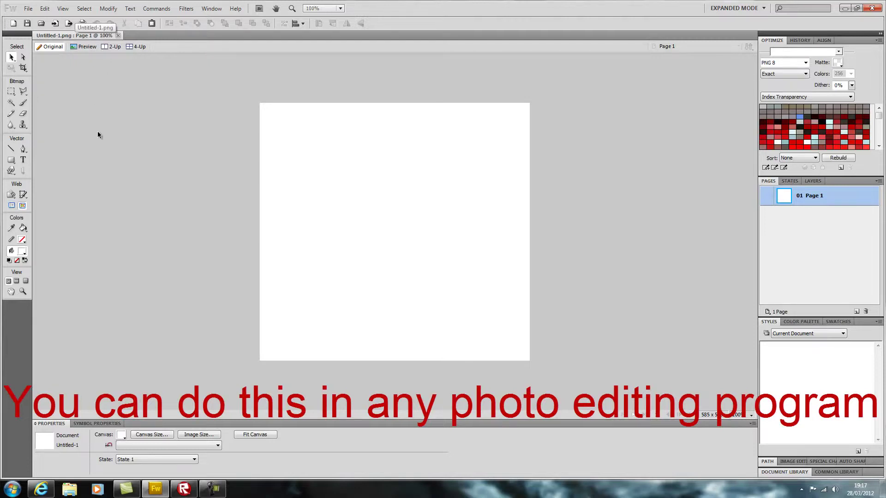
- Draw a text box on the canvas and write 'Test Sign Decal' in red
left_click(23, 159)
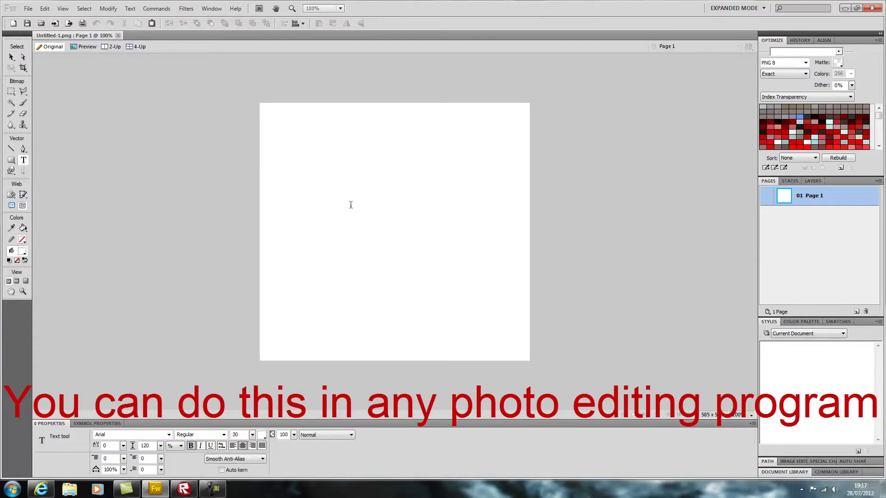
left_click_drag(290, 193, 502, 272)
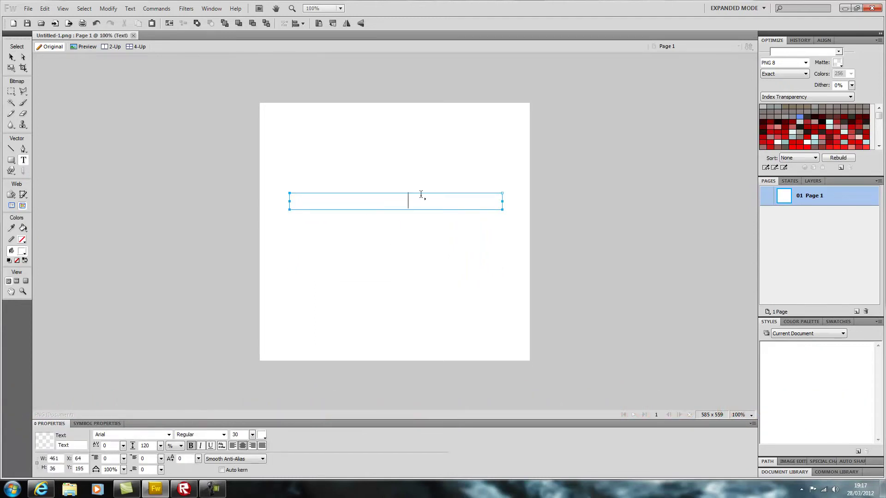
left_click(261, 435)
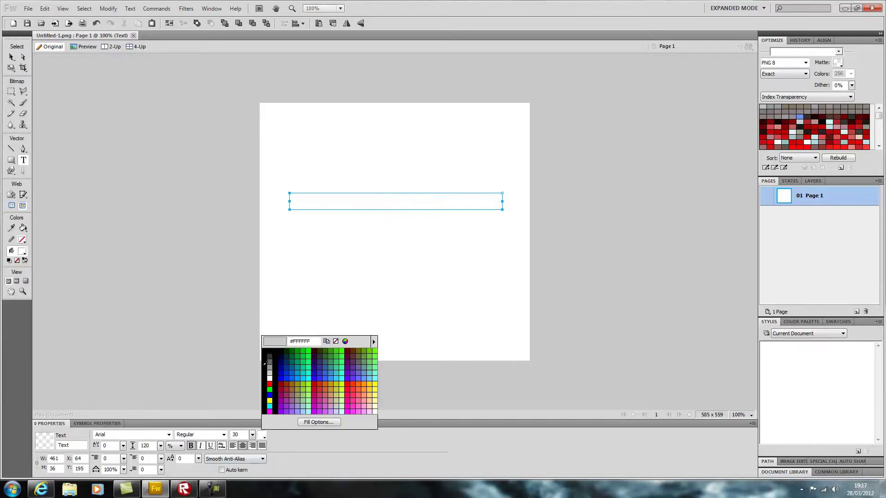
left_click(273, 380)
type("Test")
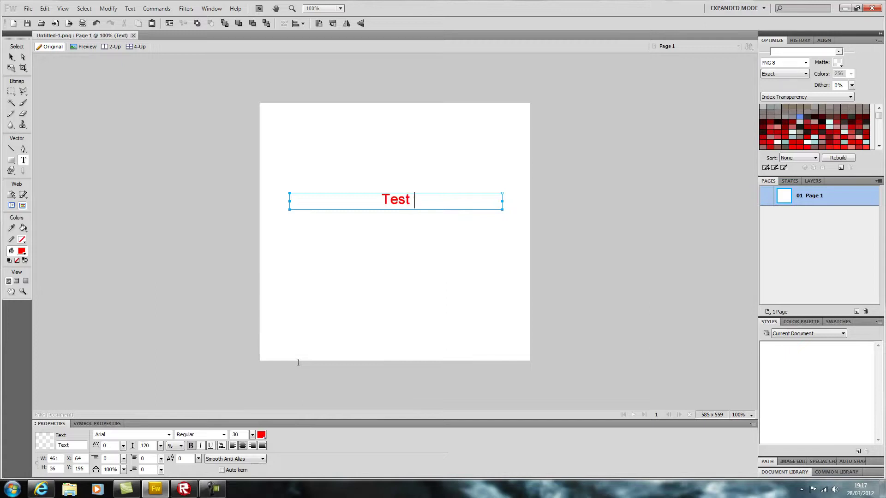
type("Sig")
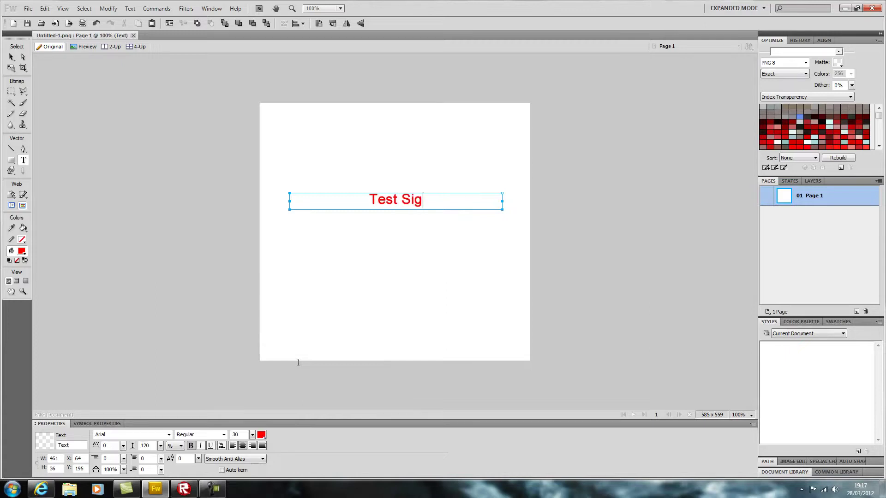
type("n De")
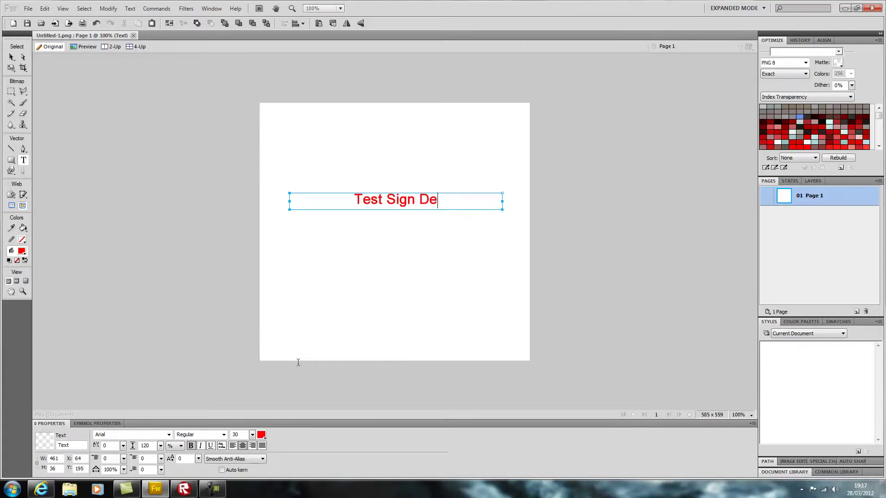
type("cal")
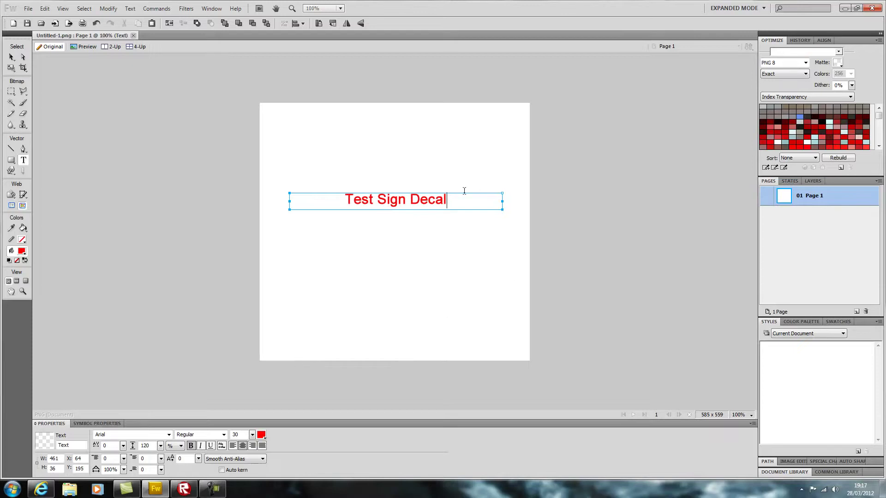
left_click(343, 201)
- Resize the 'Test Sign Decal' text to 50 pt and nudge it lower on the canvas
left_click(11, 57)
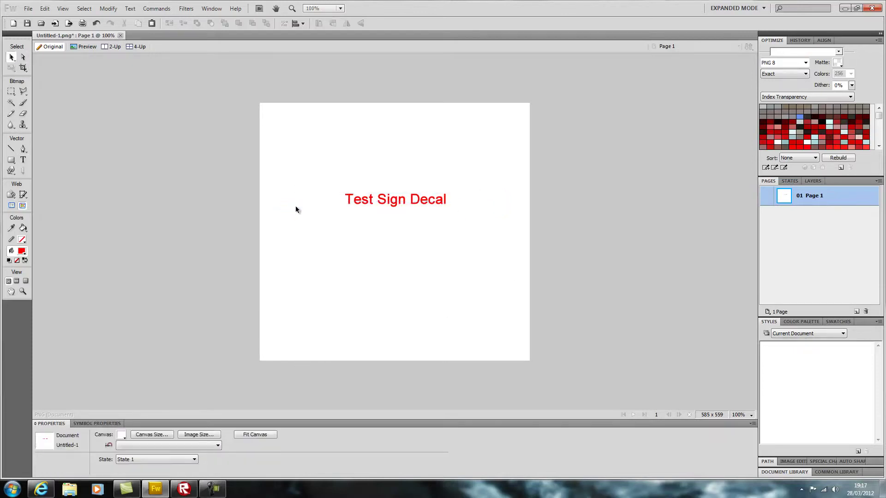
double_click(452, 199)
key("ctrl+a")
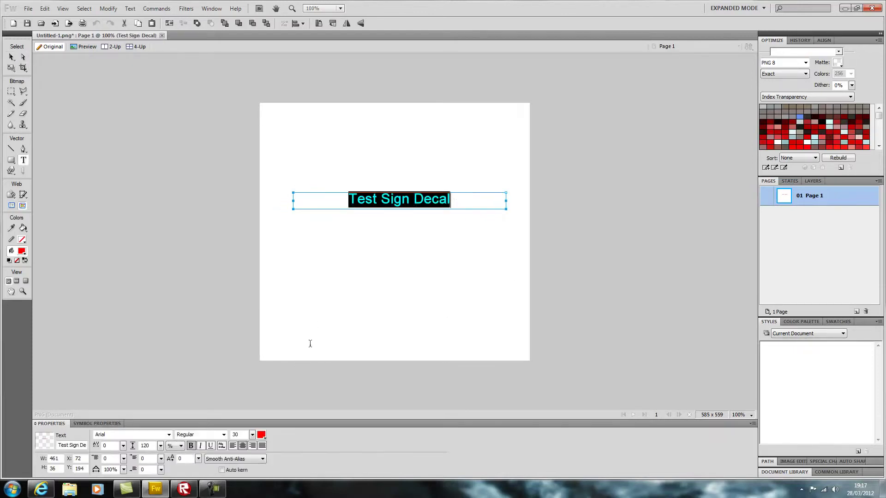
left_click_drag(252, 434, 255, 440)
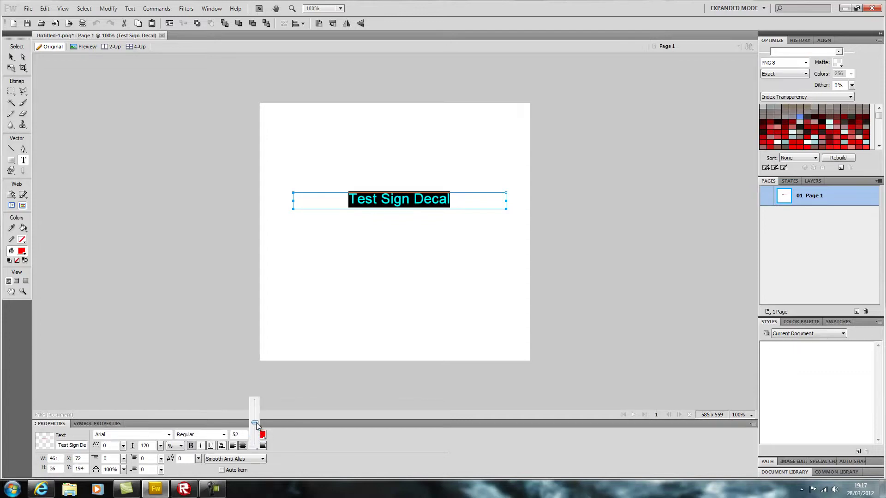
left_click_drag(256, 427, 256, 426)
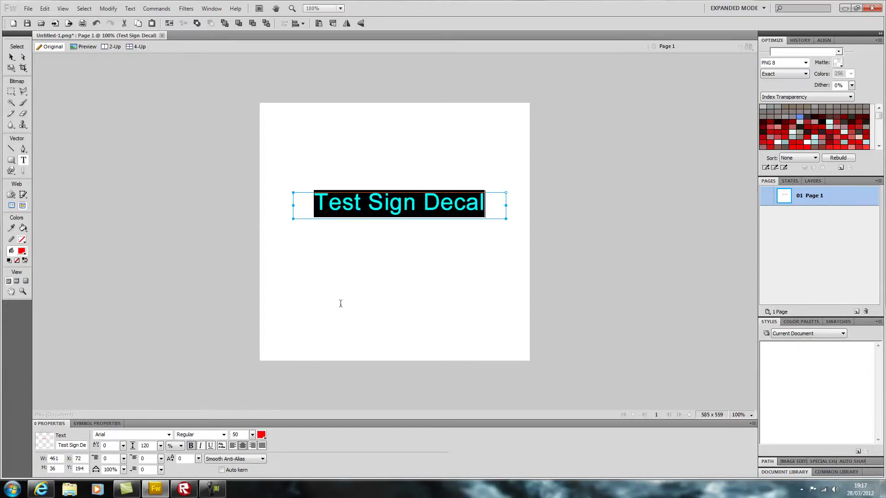
left_click(12, 57)
left_click_drag(398, 211, 394, 231)
- Save the image as 'Test Decal.png' and minimise Fireworks
left_click(31, 10)
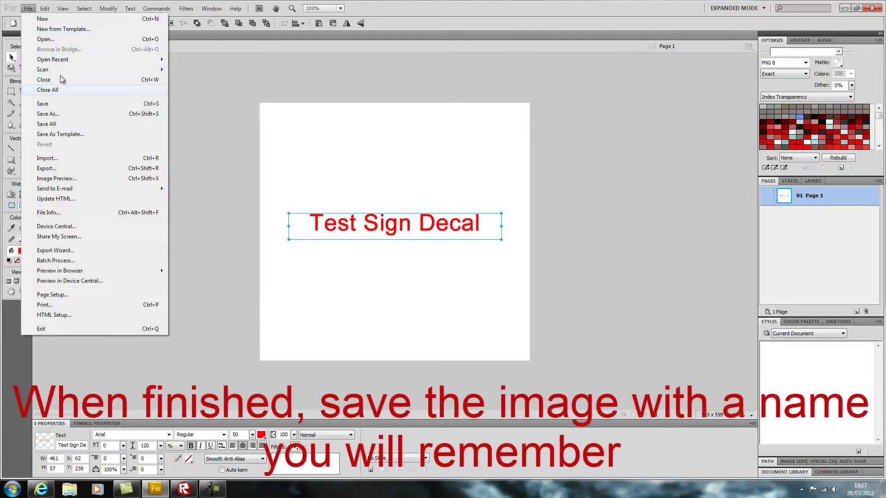
left_click(67, 114)
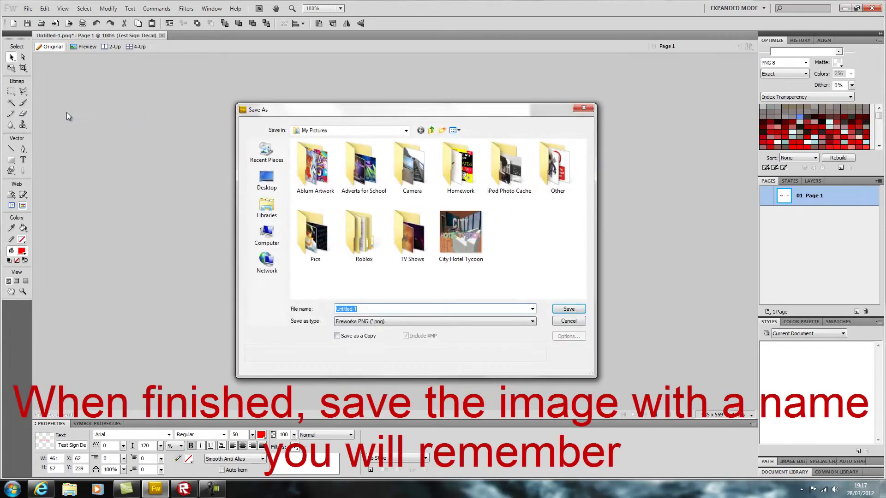
type("Test")
type(" Decal")
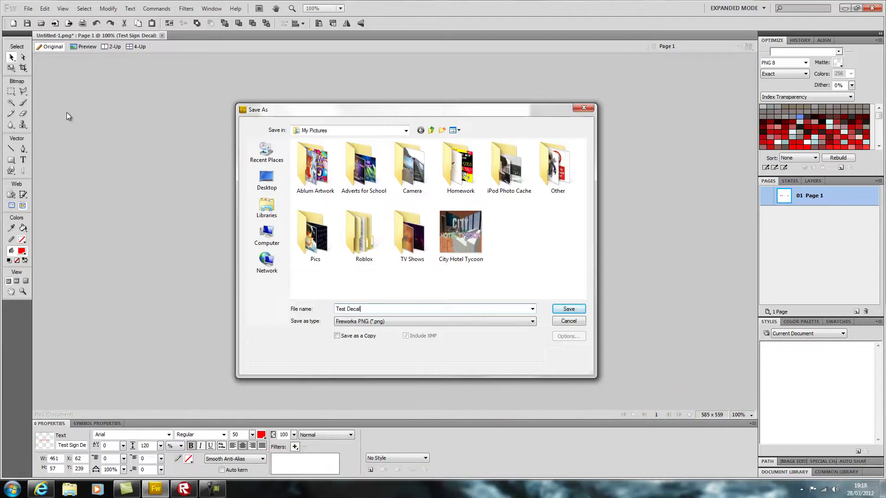
key("Return")
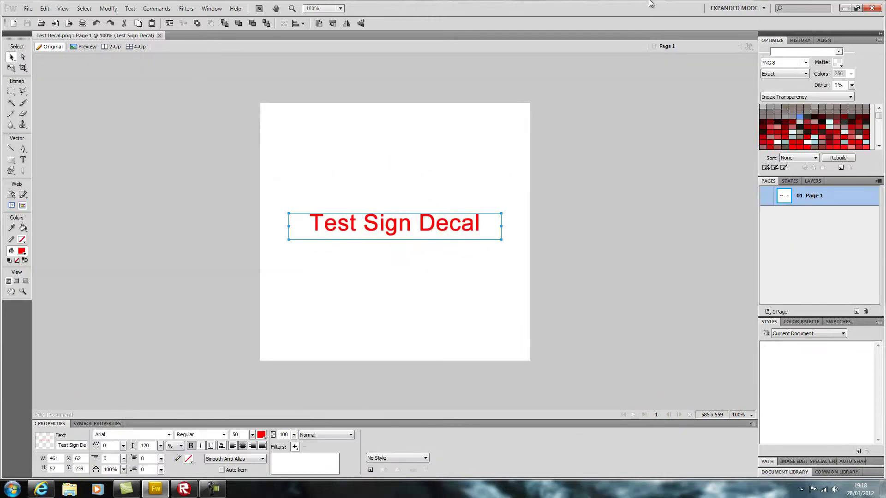
left_click(844, 8)
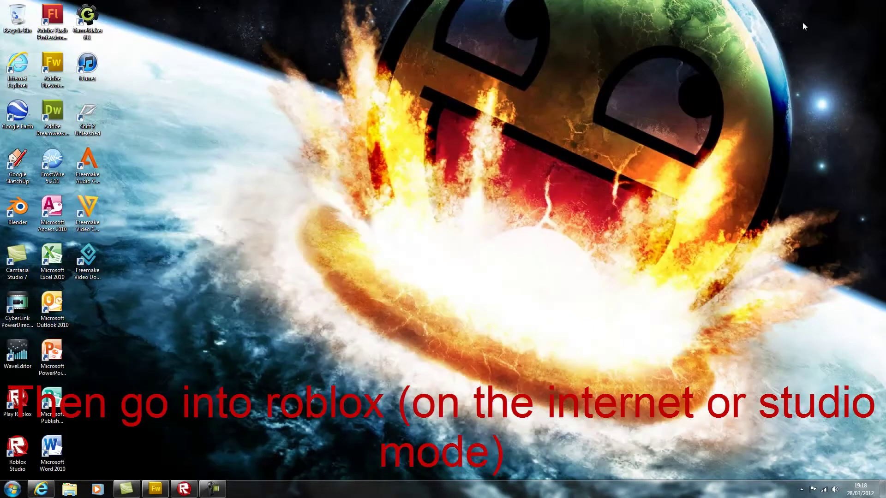
- Return to Roblox My Stuff in the browser and start creating a new shirt
left_click(41, 488)
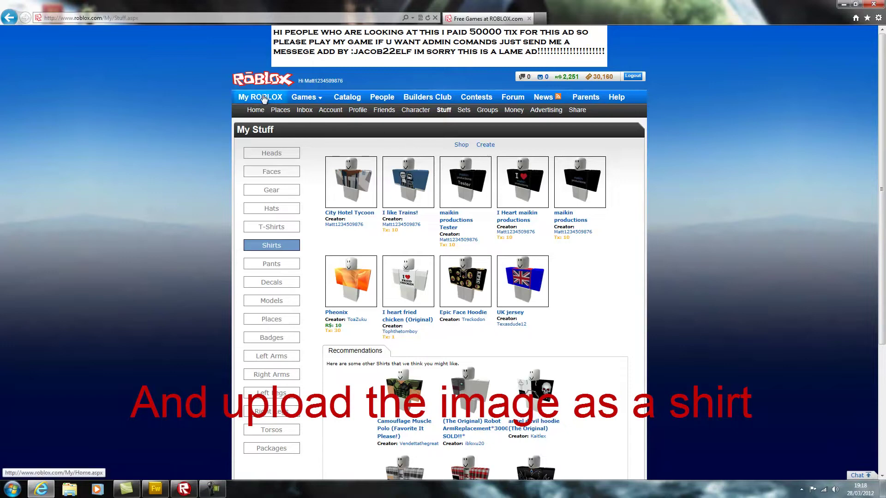
left_click(484, 144)
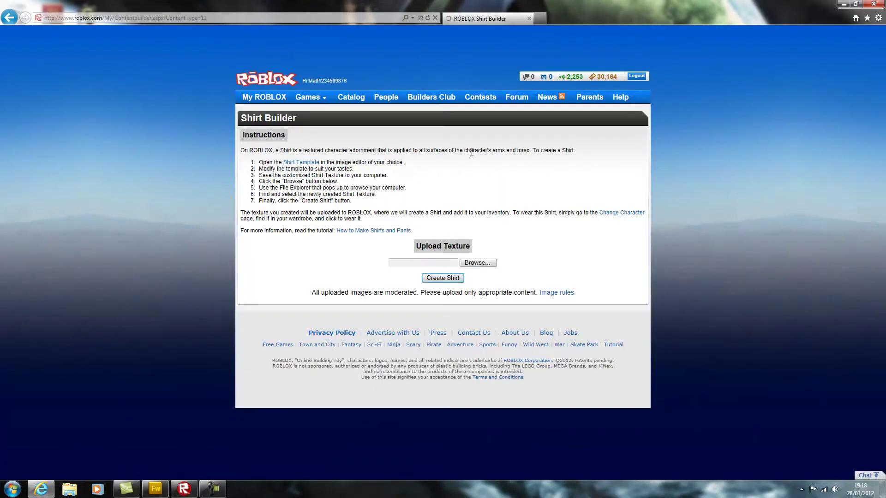
- Upload 'Test Decal' from the Pictures library and create the shirt from it
left_click(477, 264)
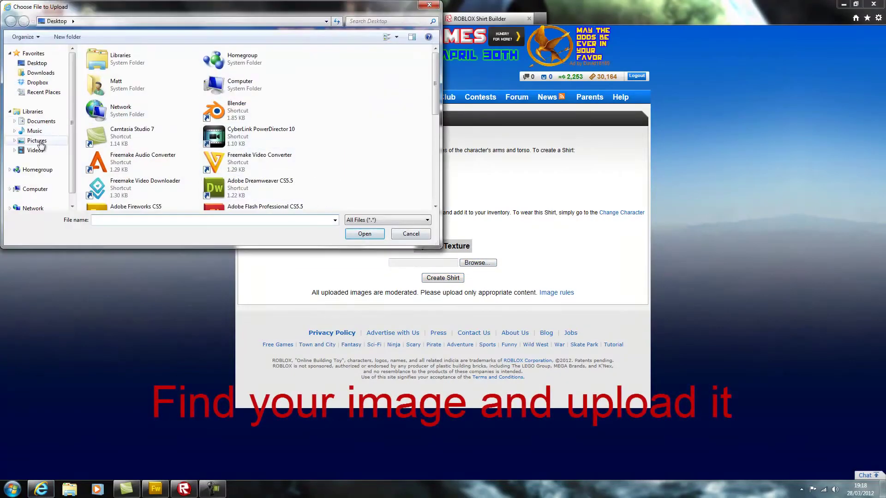
left_click(40, 143)
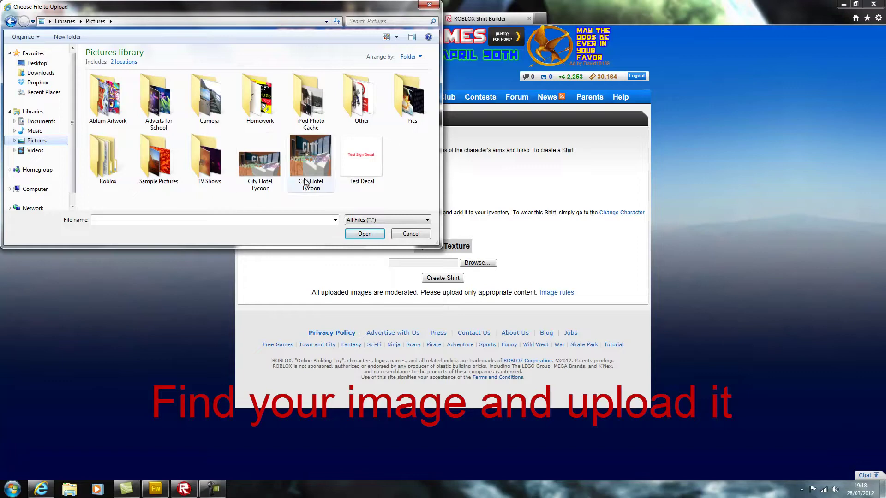
double_click(365, 170)
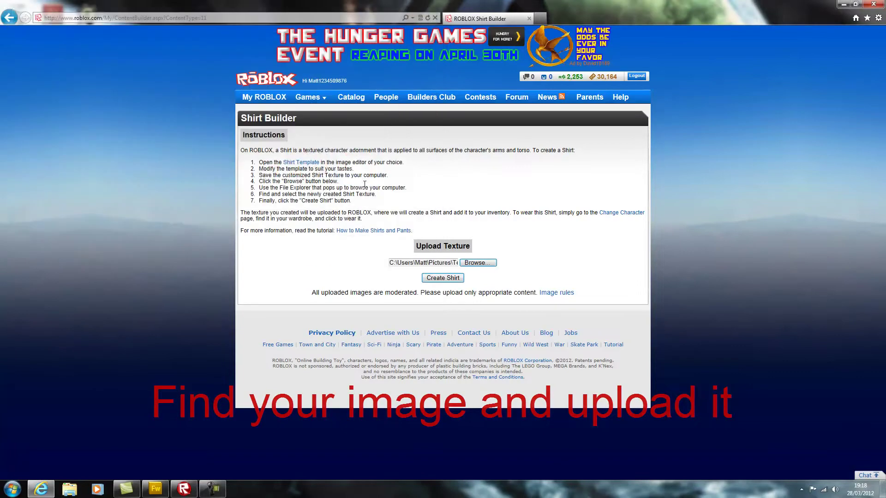
left_click(441, 278)
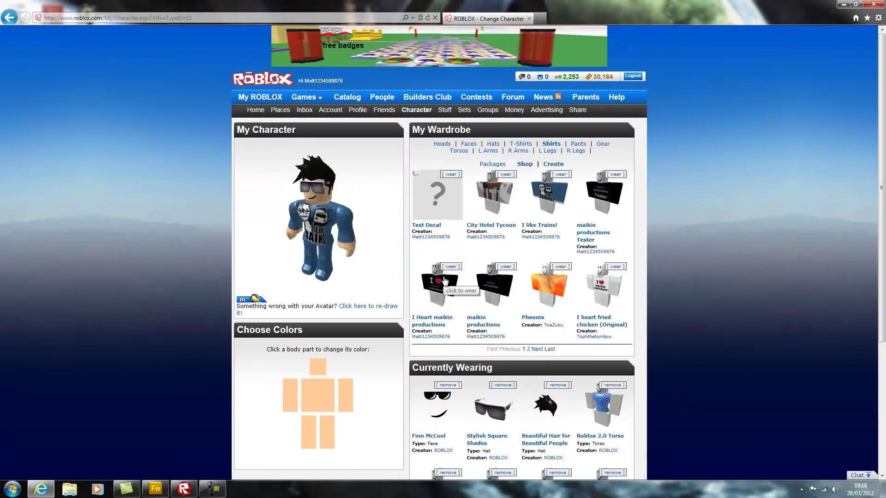
- Open the Test Decal shirt's item page, wait for approval, then go to My ROBLOX
left_click(425, 224)
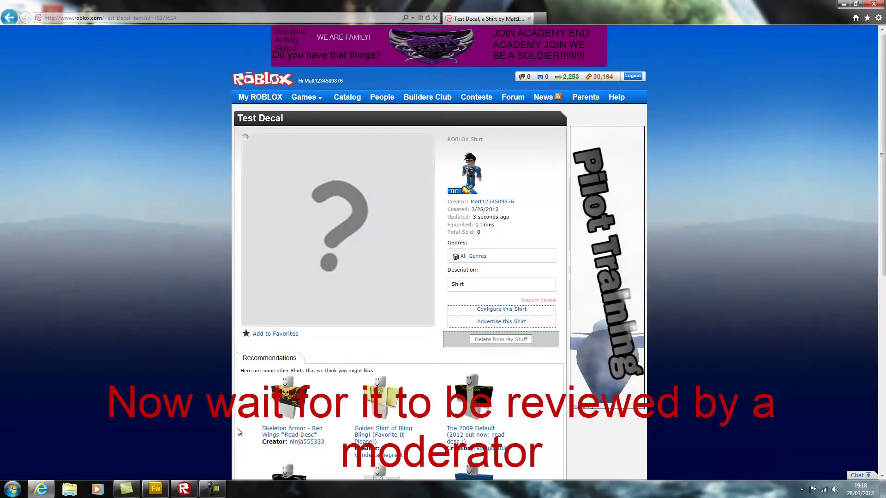
left_click(213, 489)
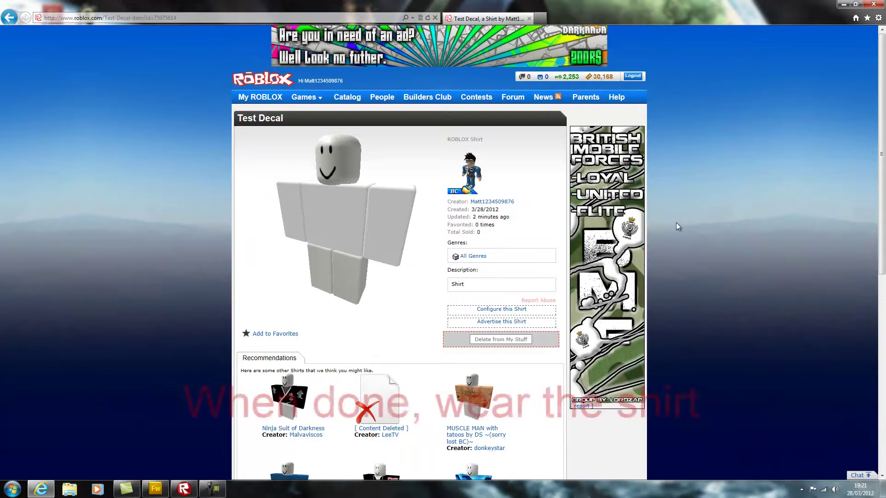
left_click(259, 99)
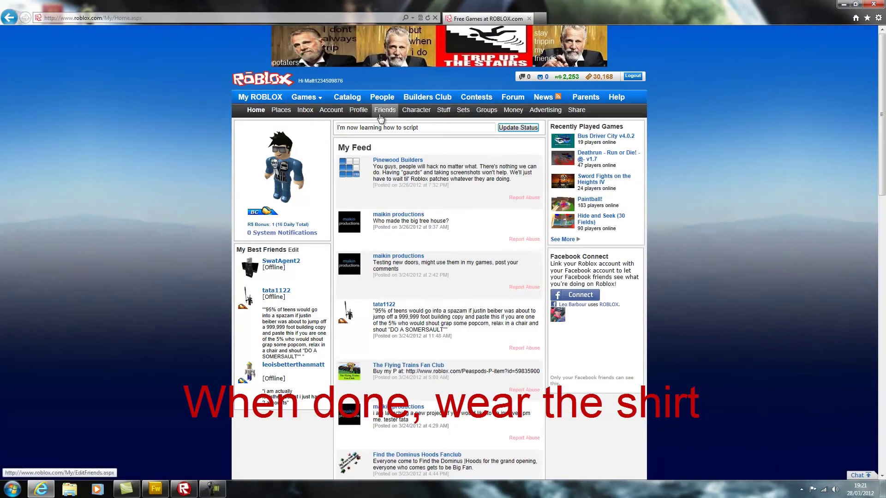
- Wear the Test Decal shirt from the Shirts list on the Character page
left_click(408, 110)
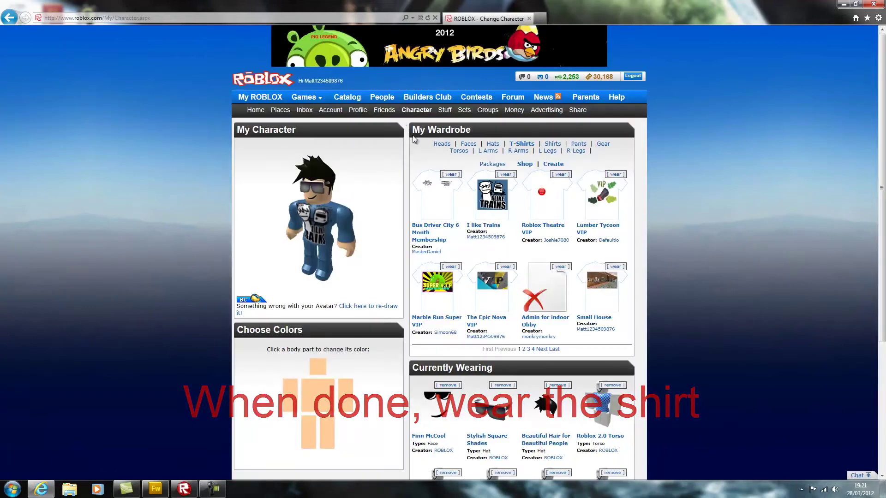
left_click(549, 146)
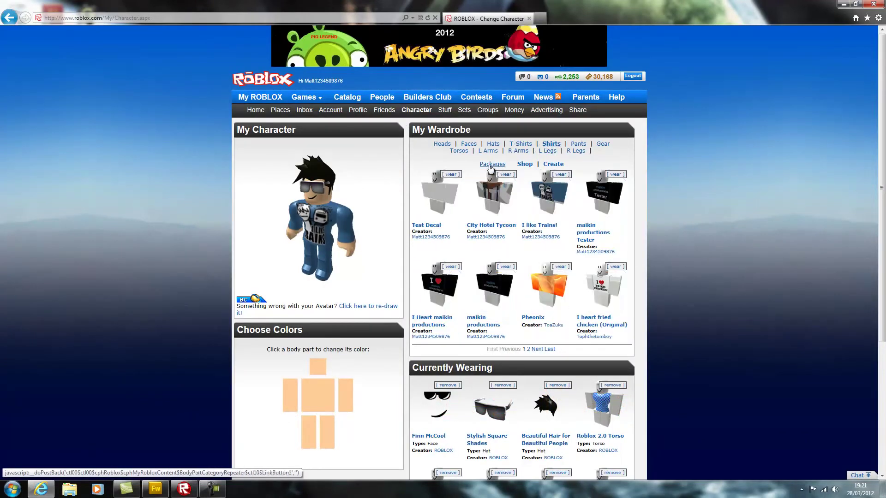
left_click(451, 175)
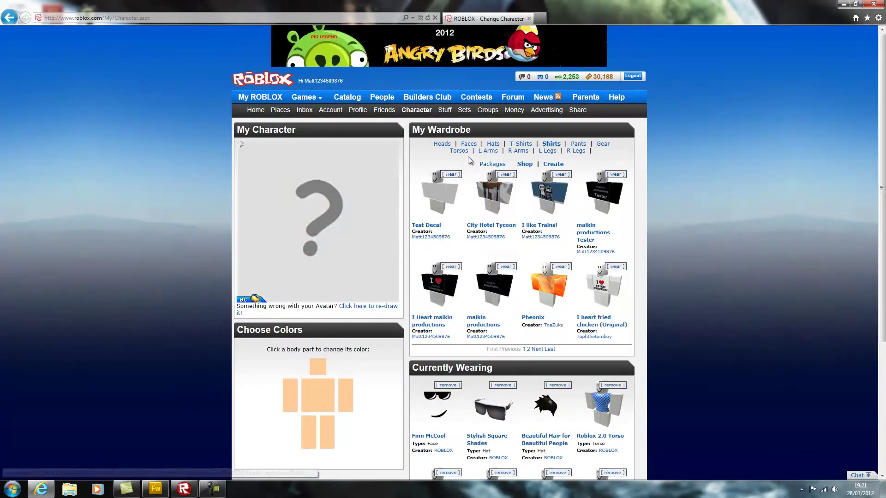
- Minimise the browser, bring back Roblox Studio and show the My ROBLOX Places list
left_click(840, 6)
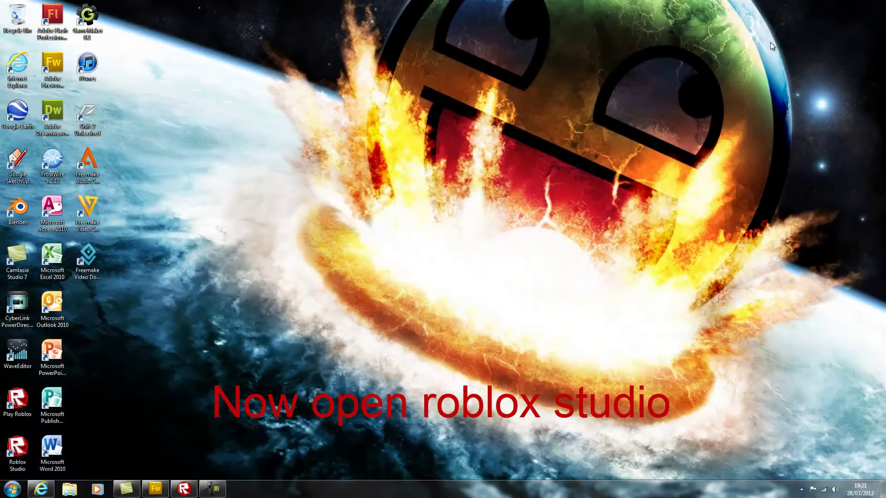
left_click(184, 489)
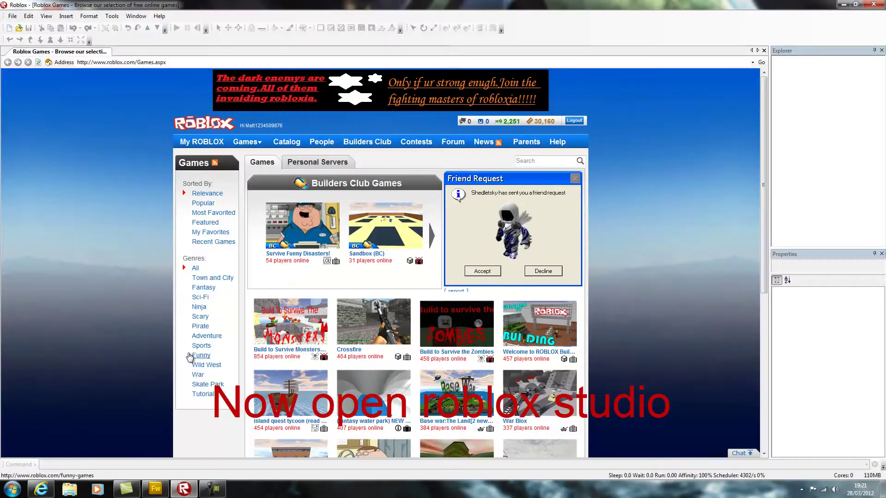
left_click(212, 142)
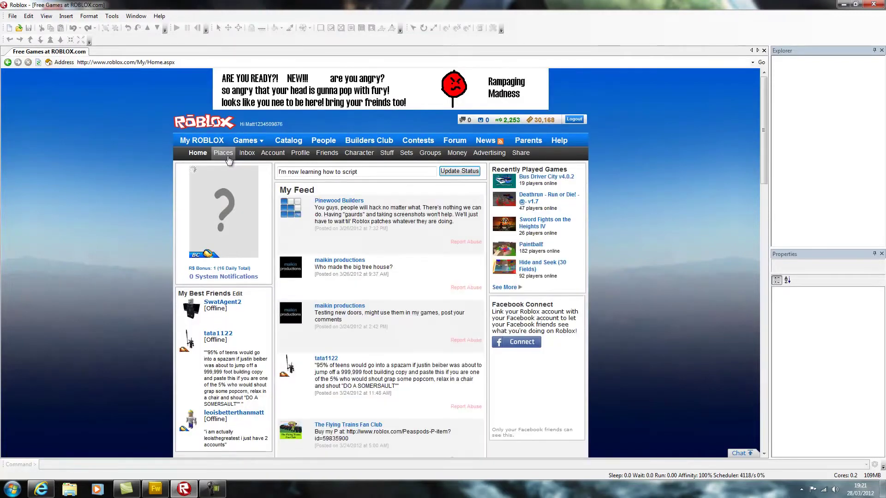
left_click(224, 153)
- Expand the 'maikin productions Test Area' place and open it in Build mode
scroll(147, 265, "down", 3)
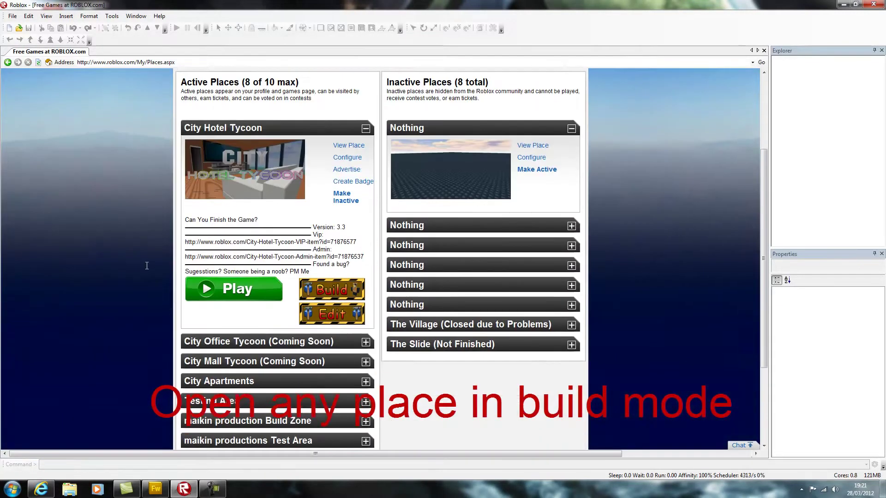
scroll(203, 282, "down", 3)
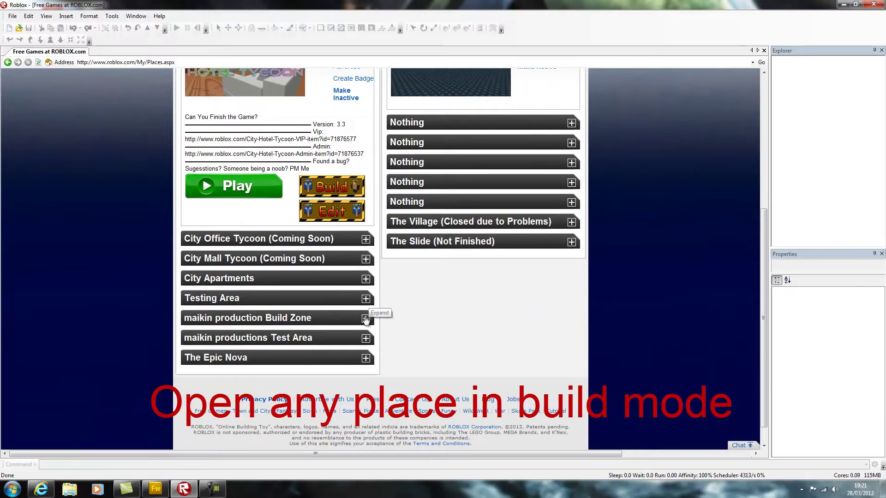
left_click(366, 338)
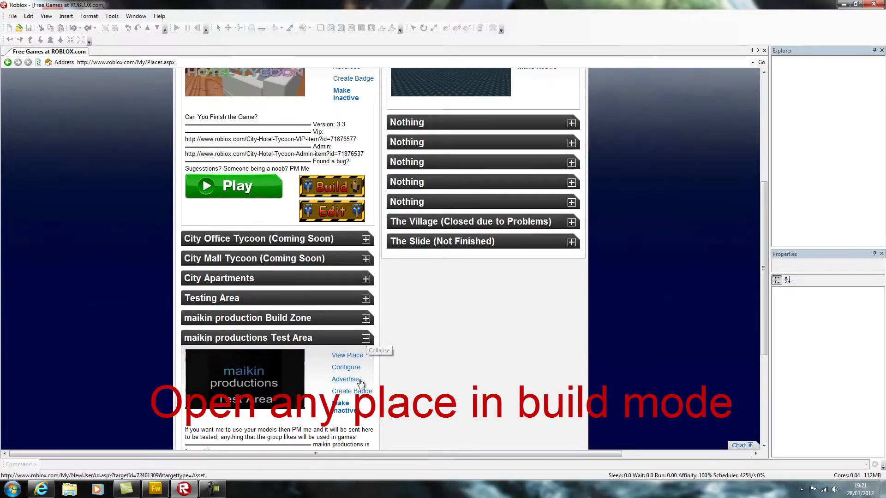
scroll(339, 396, "down", 3)
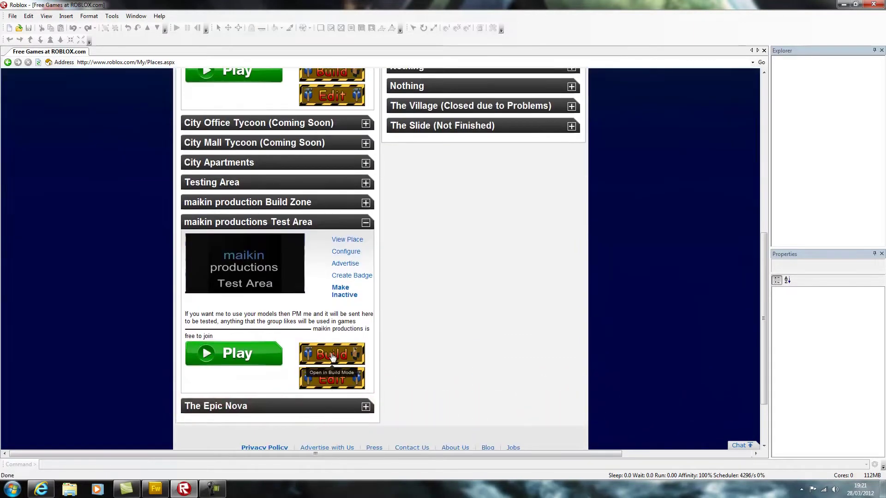
left_click(332, 356)
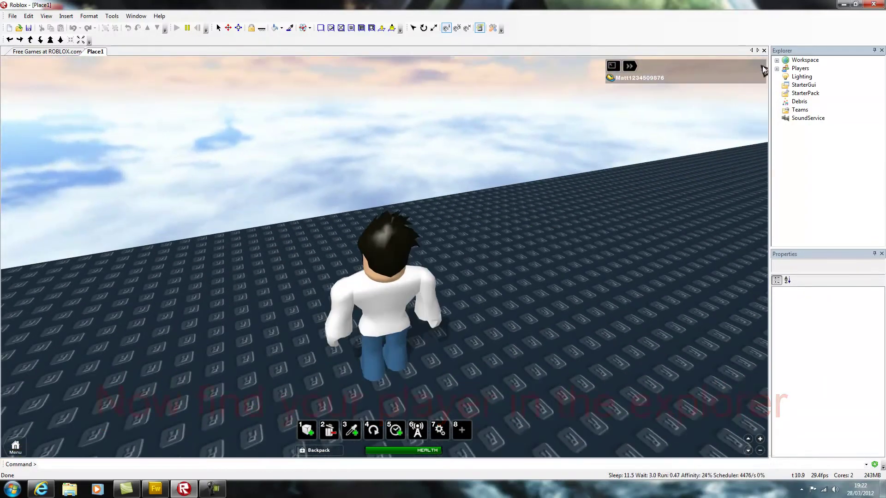
- Select the character's Shirt in Workspace and copy its ShirtTemplate link (id=75975613)
left_click(777, 61)
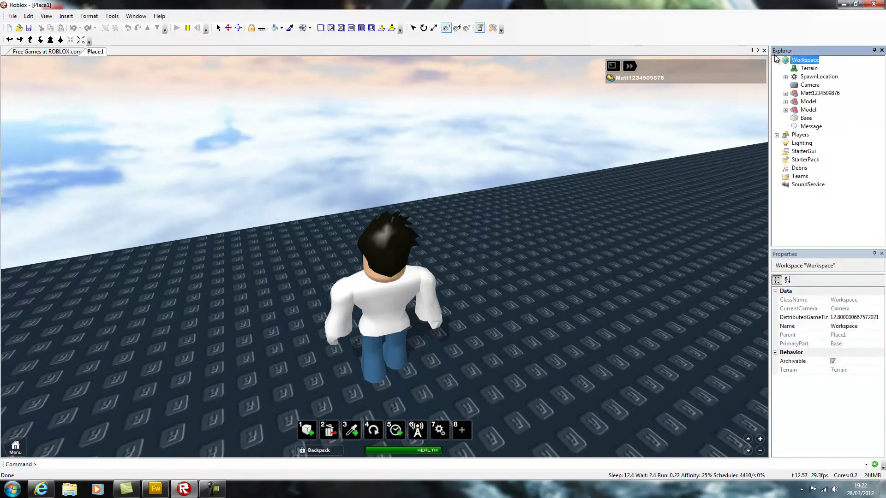
left_click(815, 94)
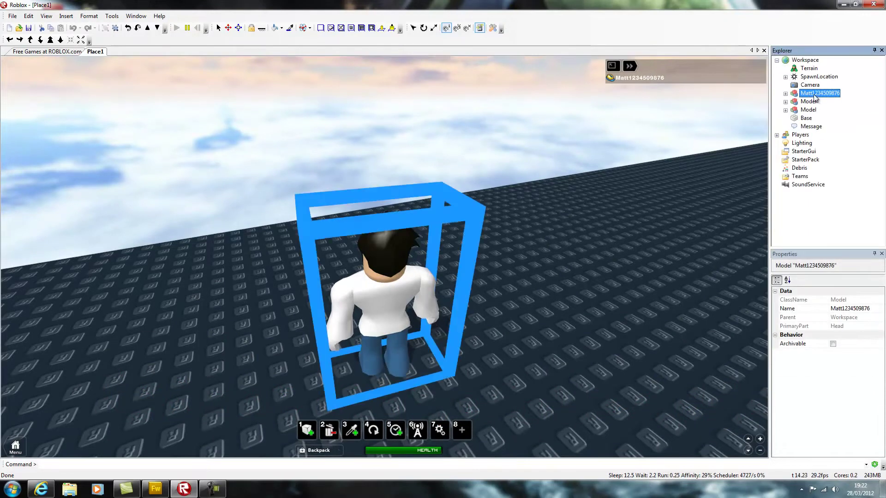
left_click(785, 94)
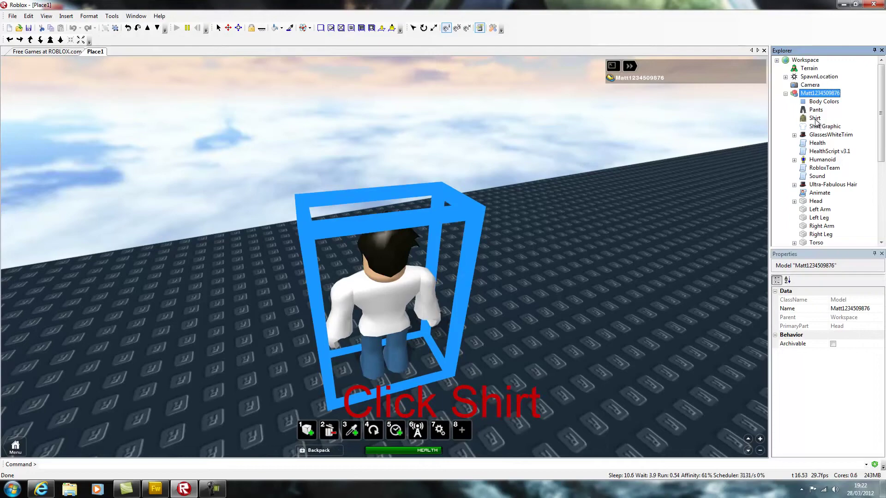
left_click(814, 119)
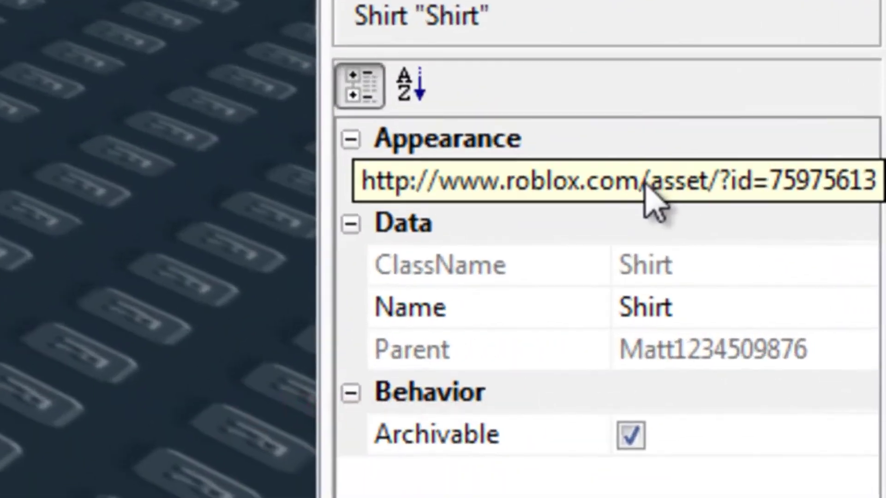
left_click(831, 300)
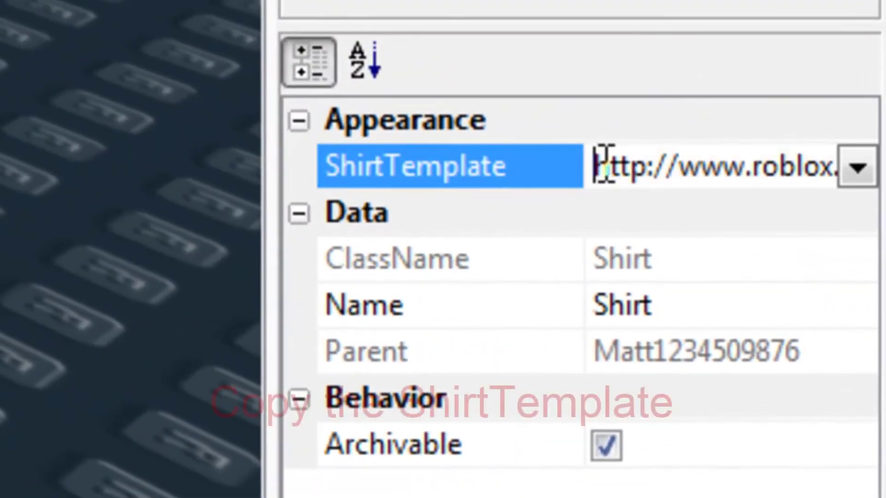
left_click_drag(596, 167, 878, 170)
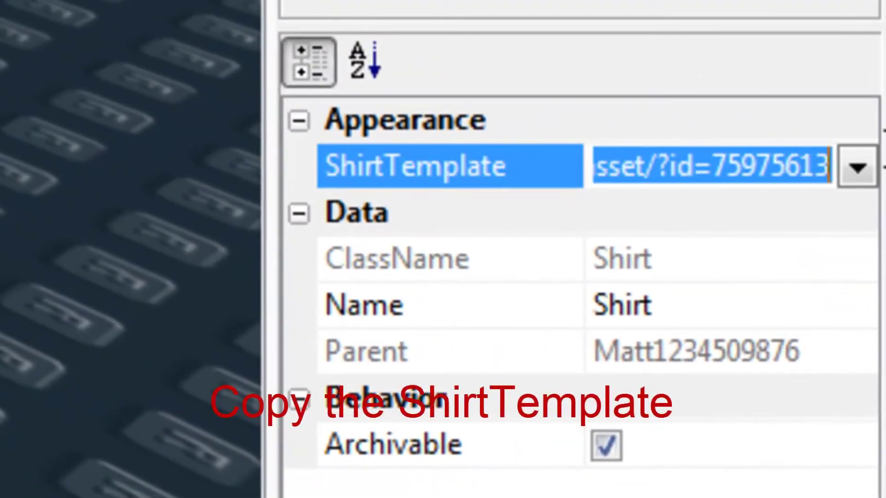
key("ctrl+c")
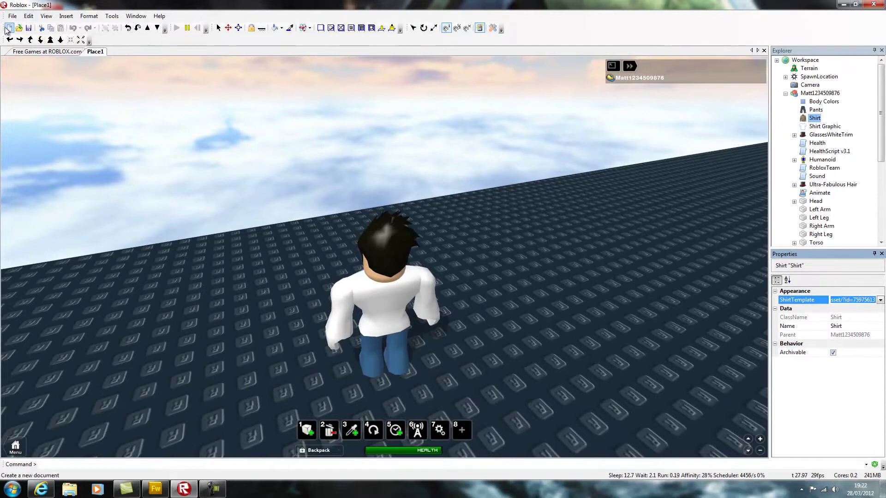
- Start a new place and insert a green brick from the Toolbox Bricks set
left_click(18, 29)
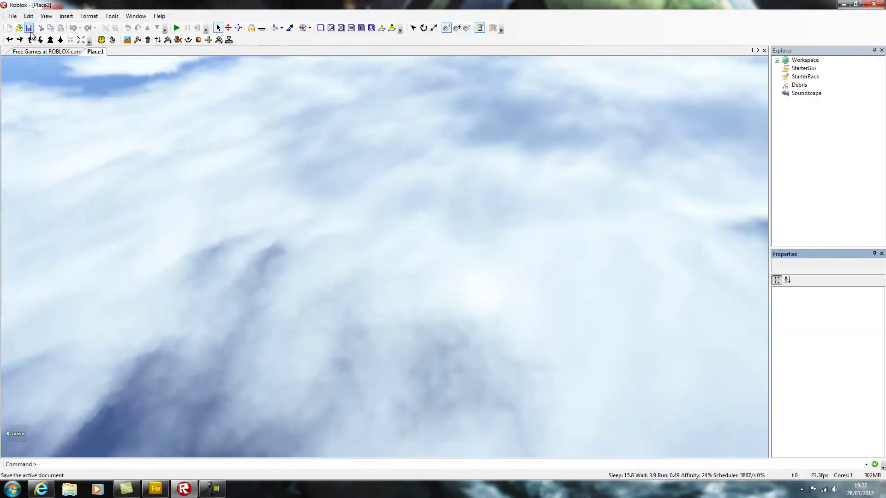
left_click(493, 29)
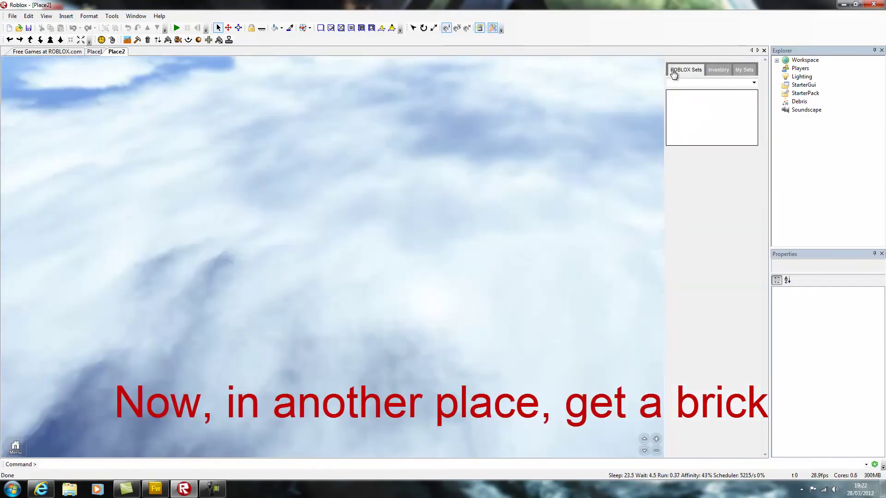
left_click(710, 83)
left_click(701, 117)
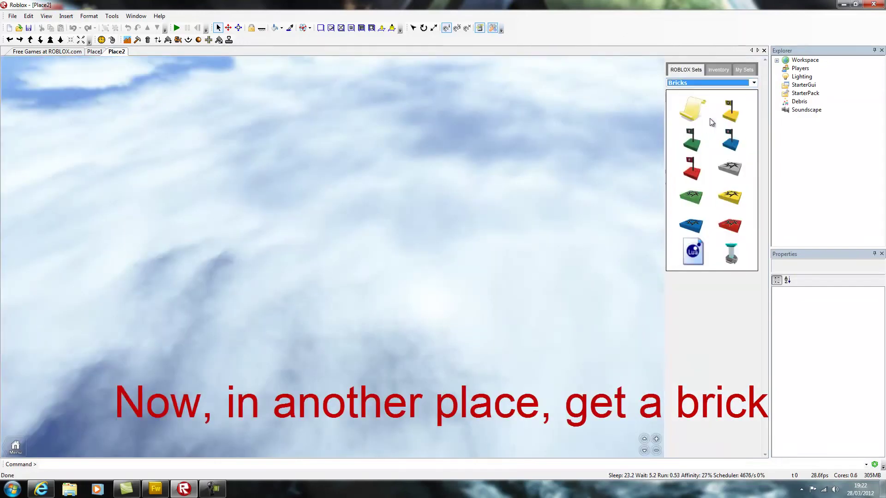
left_click(692, 310)
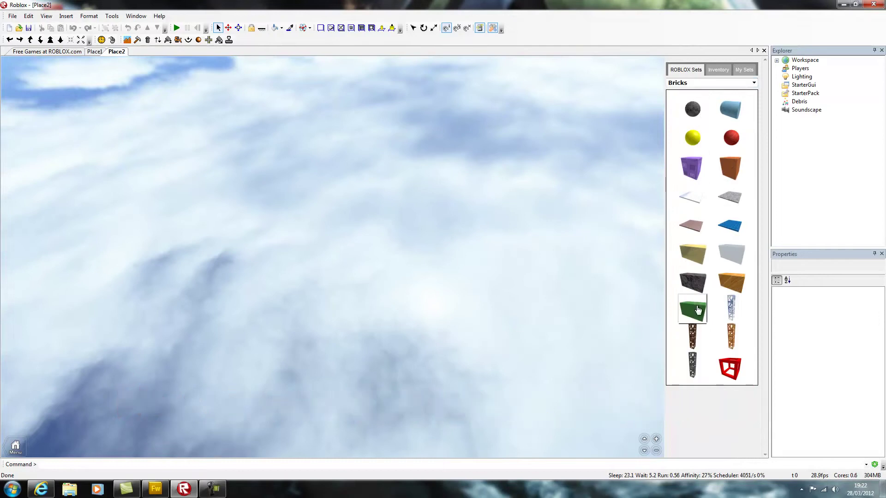
left_click(493, 28)
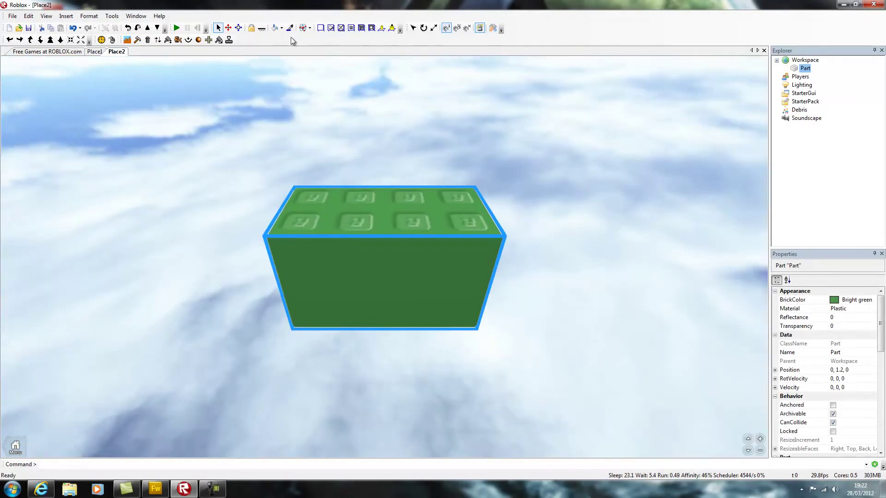
- Resize the green brick taller and much wider into a flat sign-like panel
left_click(238, 29)
scroll(369, 170, "down", 5)
scroll(392, 212, "down", 2)
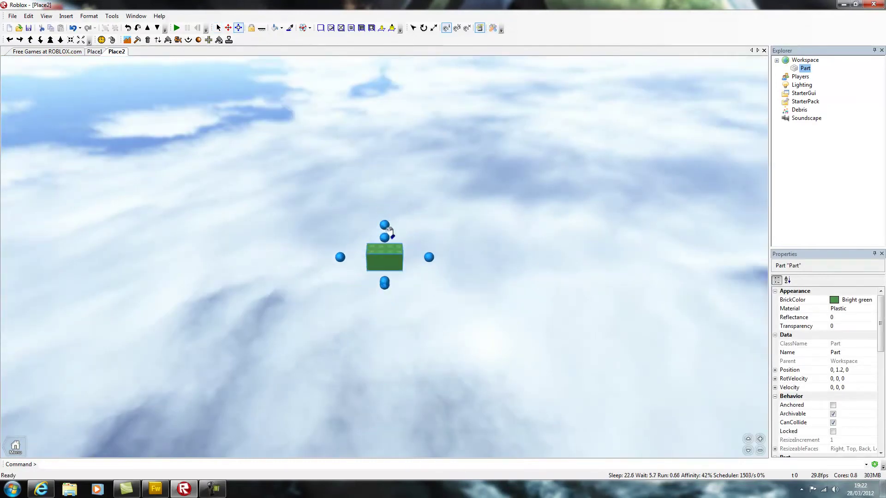
left_click(387, 250)
left_click_drag(385, 227, 394, 125)
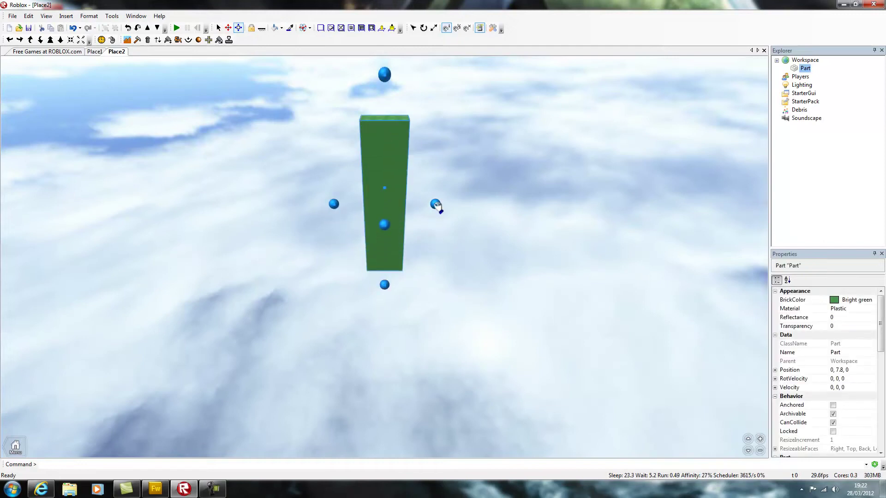
left_click_drag(436, 206, 549, 214)
right_click_drag(376, 228, 385, 227)
scroll(386, 228, "down", 3)
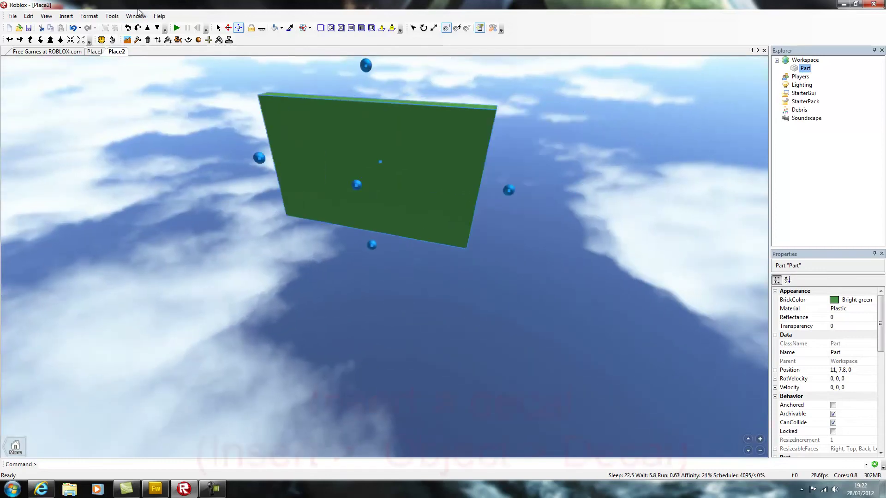
- Add a Decal object to the green panel
left_click(66, 16)
left_click(79, 37)
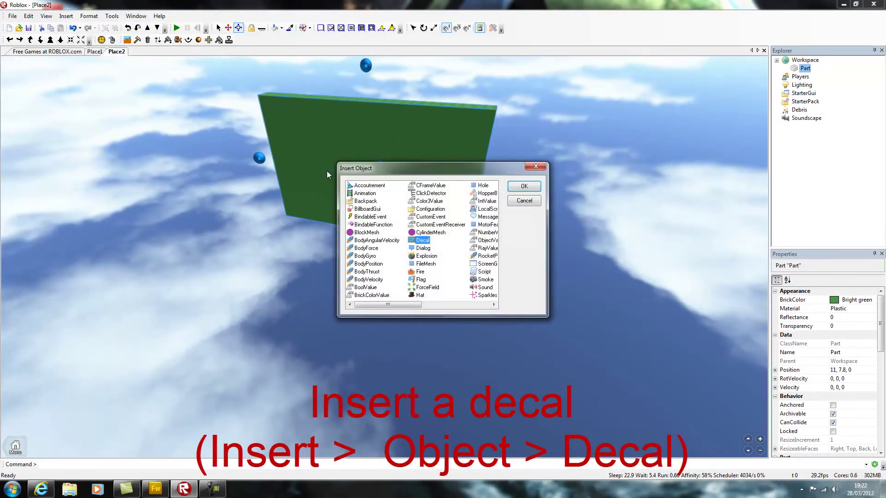
left_click(524, 187)
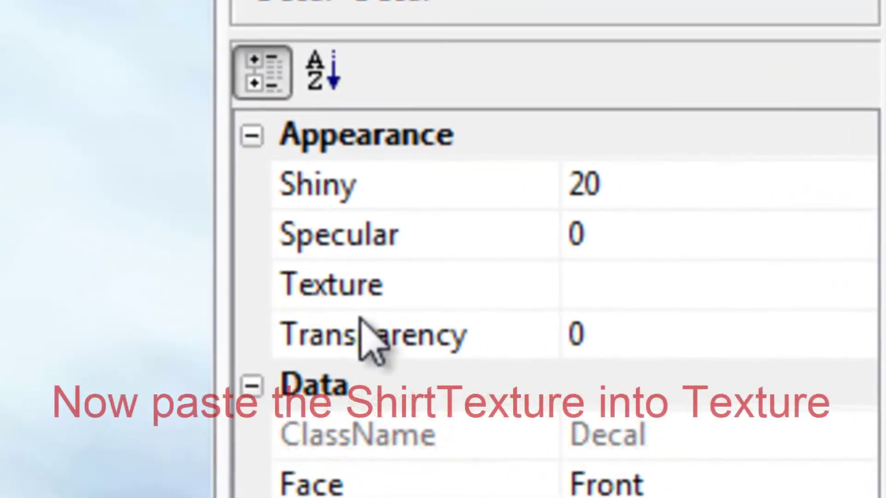
- Paste the copied shirt template URL into the Decal's Texture property
left_click(585, 300)
right_click(593, 298)
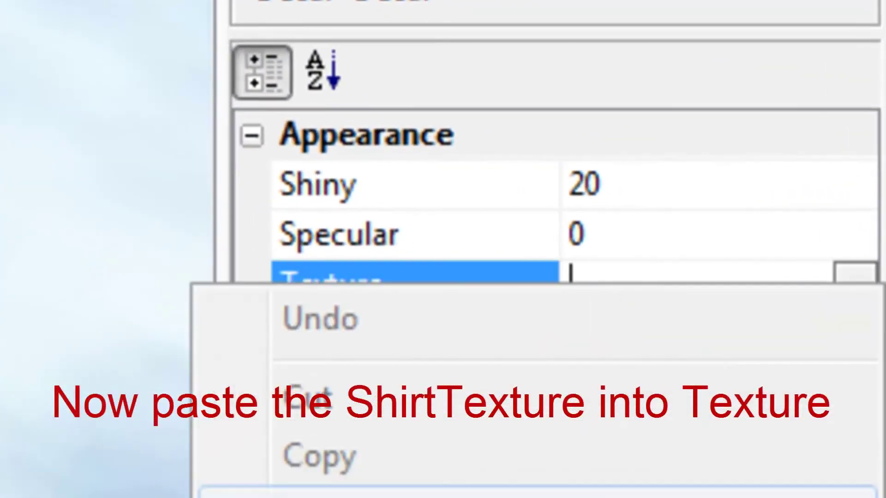
left_click(593, 496)
key("Return")
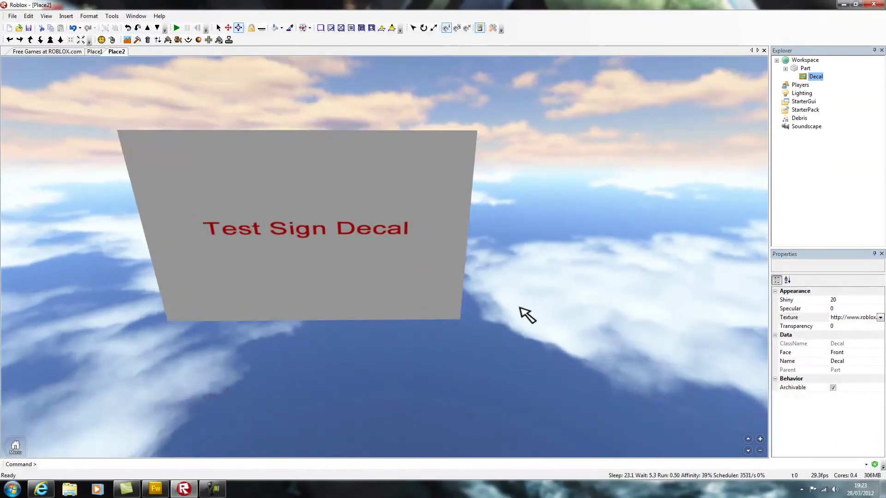
left_click(509, 313)
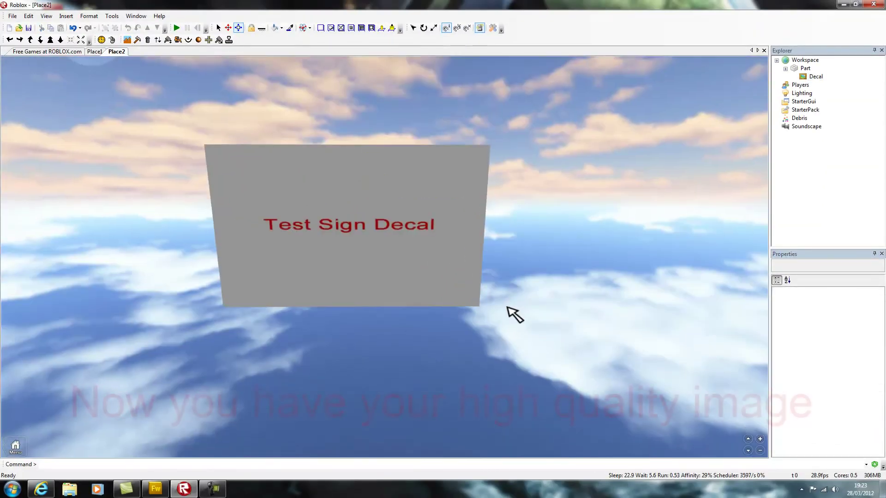
- Drag the sign panel's top handle up to make it taller
left_click(421, 263)
left_click_drag(350, 115, 353, 103)
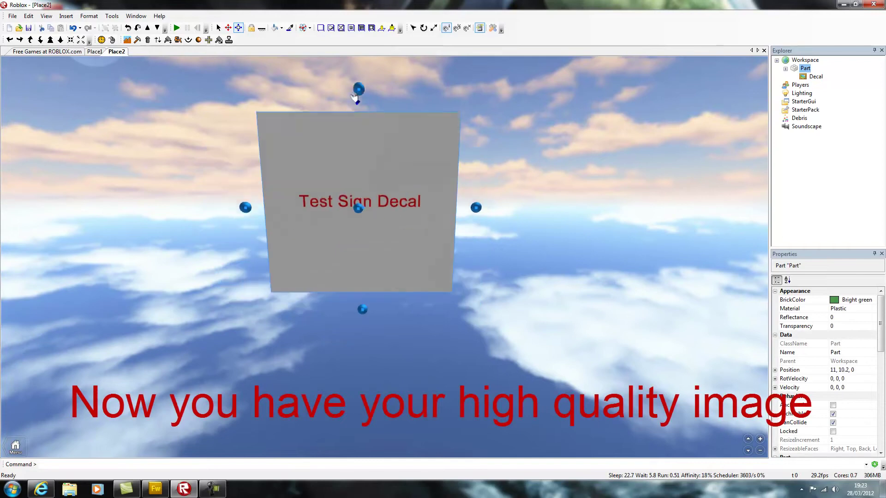
left_click(500, 249)
scroll(483, 266, "up", 5)
right_click_drag(482, 269, 489, 272)
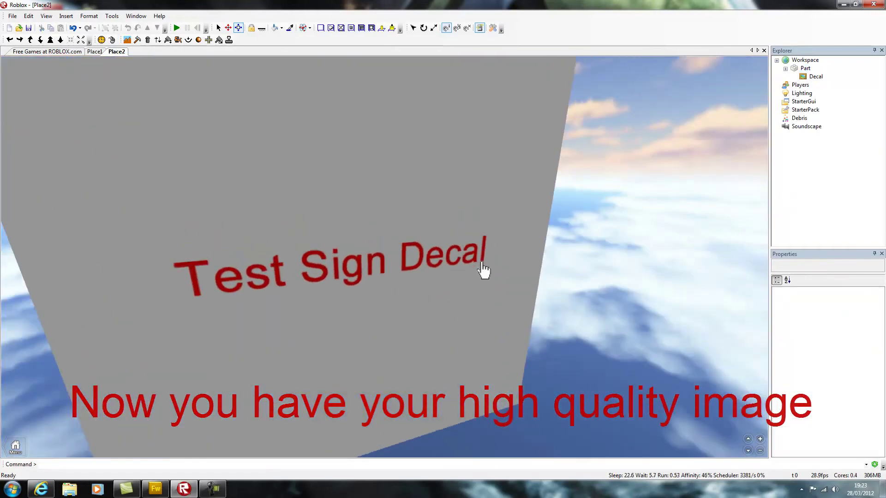
scroll(484, 270, "down", 3)
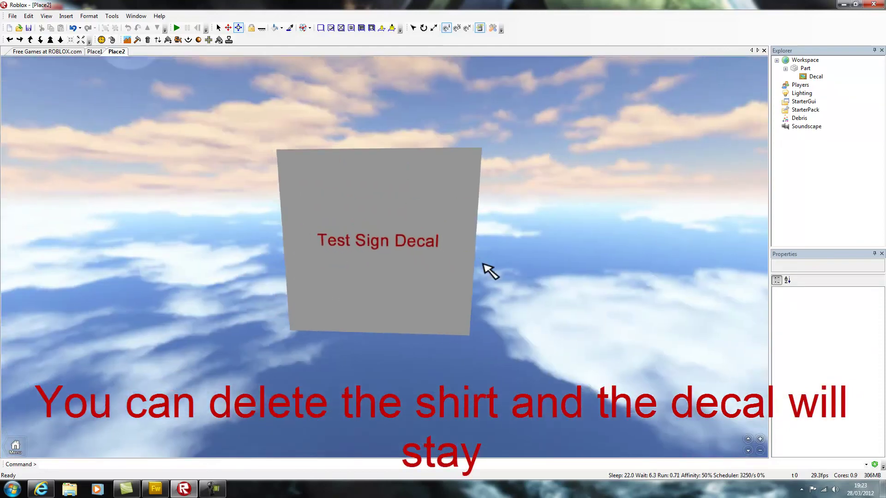
scroll(483, 264, "up", 2)
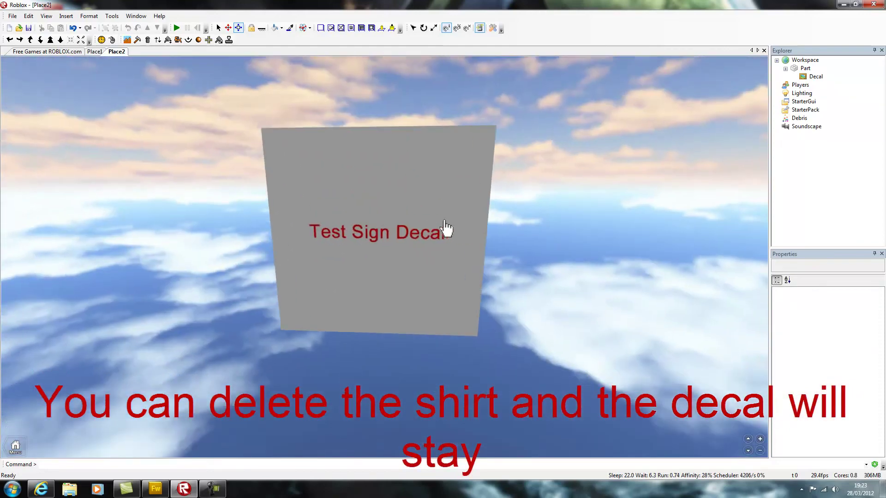
- Rotate the sign panel 90 degrees and view its 'Test Sign Decal' face
left_click(460, 237)
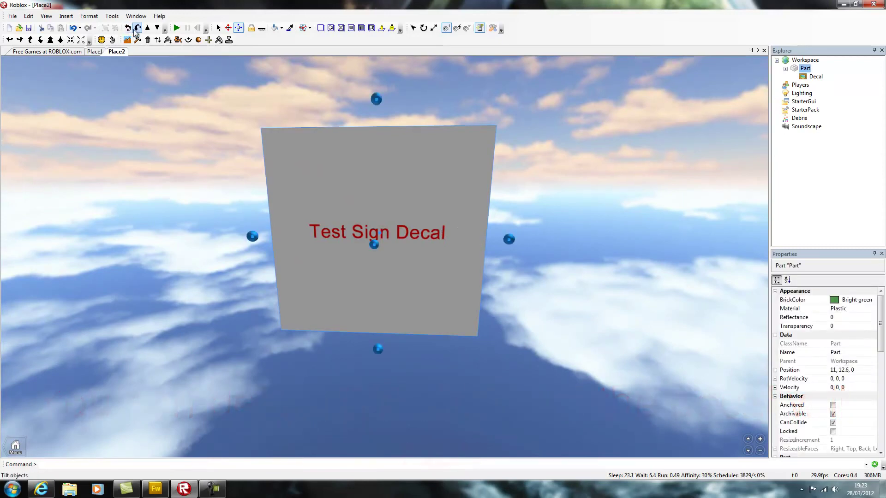
left_click(128, 29)
right_click_drag(317, 172, 316, 172)
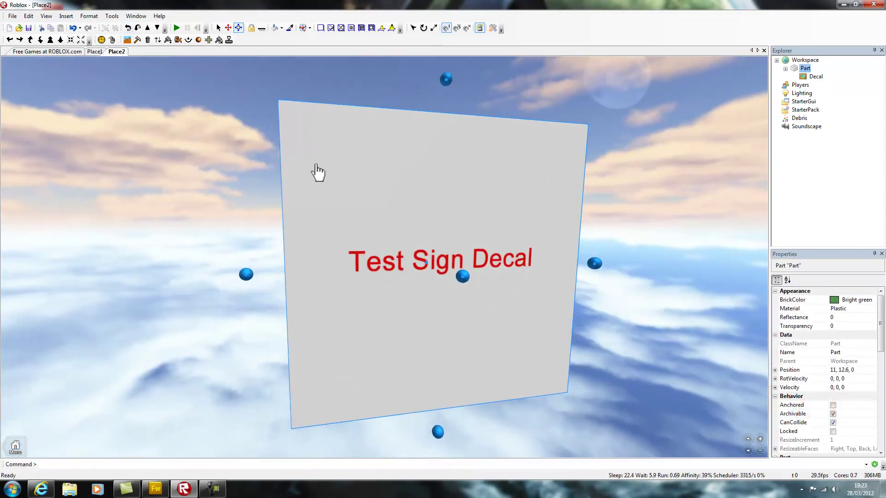
left_click(520, 249)
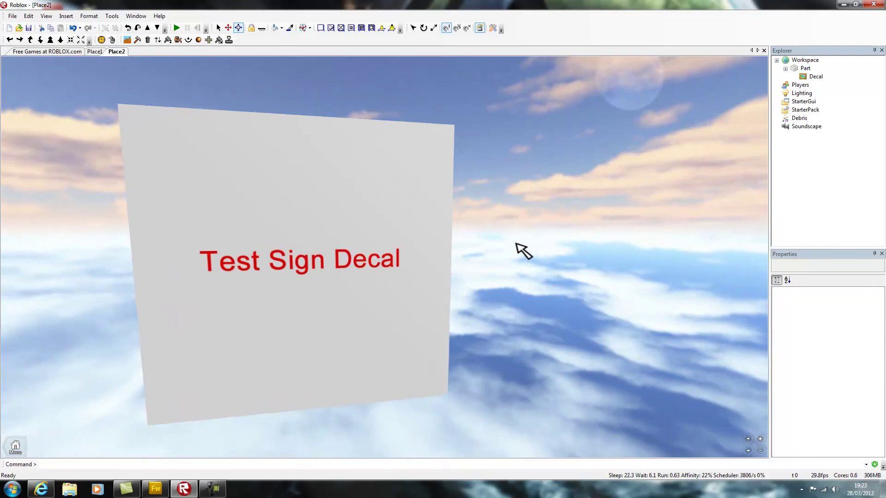